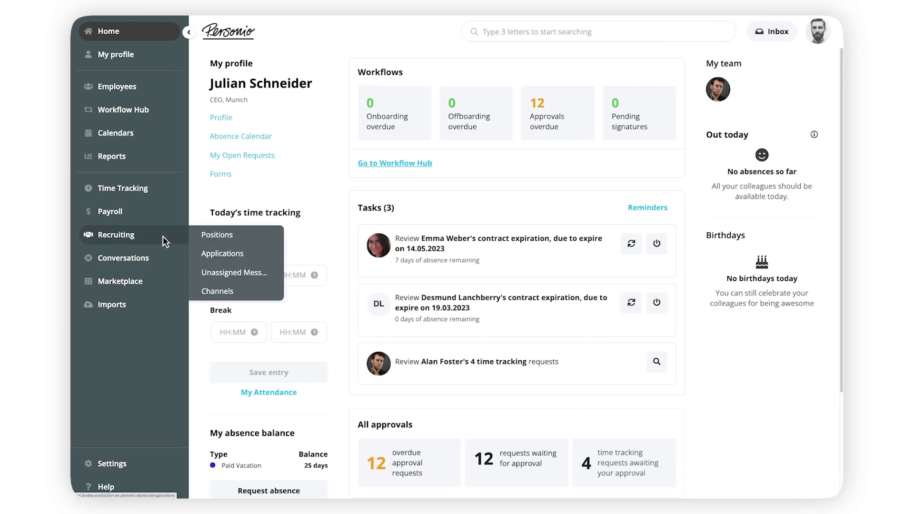
# Open Settings > Recruiting > Stages, then view the seven unassigned Designer applications
pyautogui.click(200, 235)
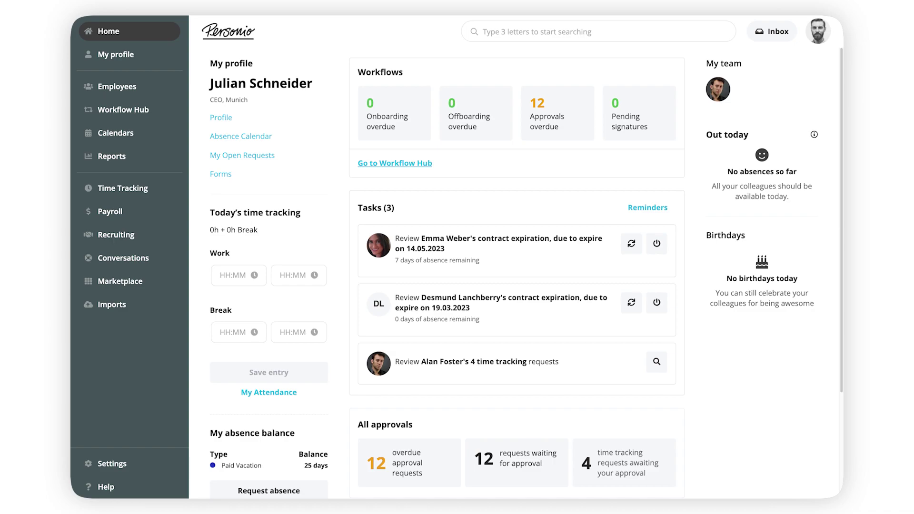
pyautogui.click(170, 460)
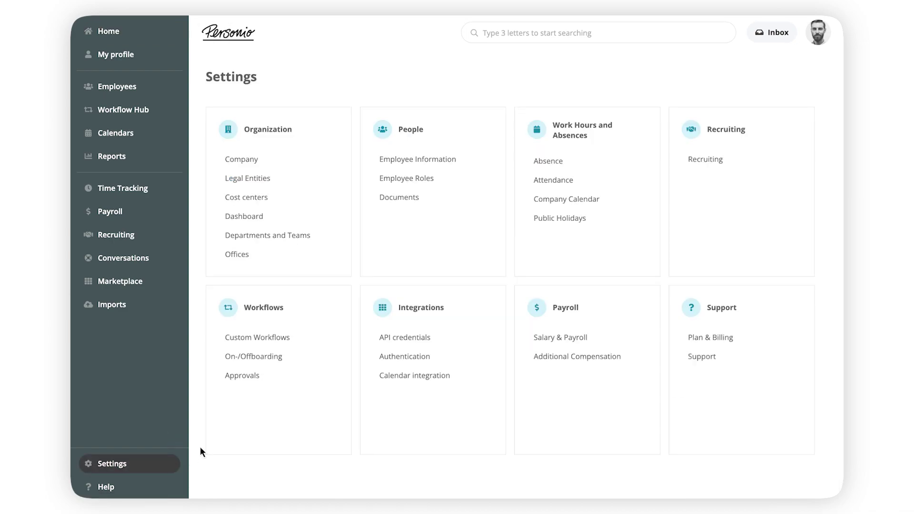
pyautogui.click(729, 160)
pyautogui.click(317, 103)
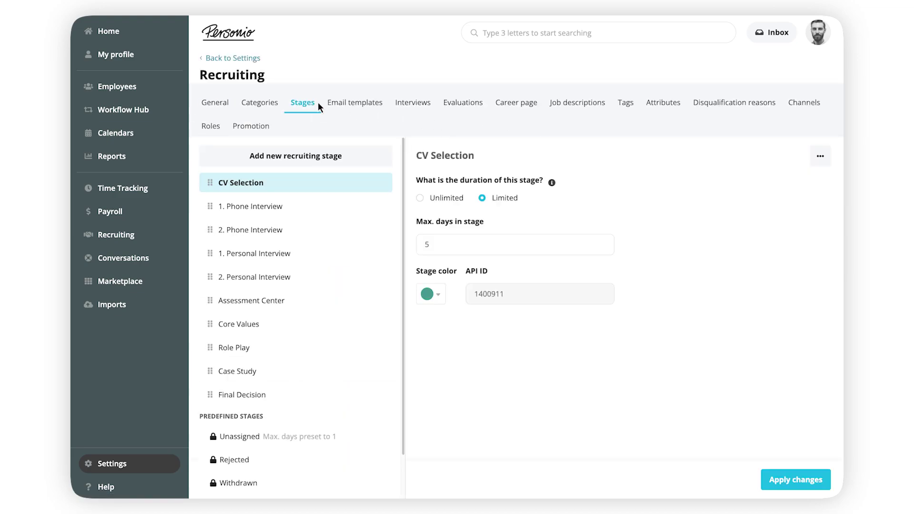
pyautogui.scroll(-2, 296, 309)
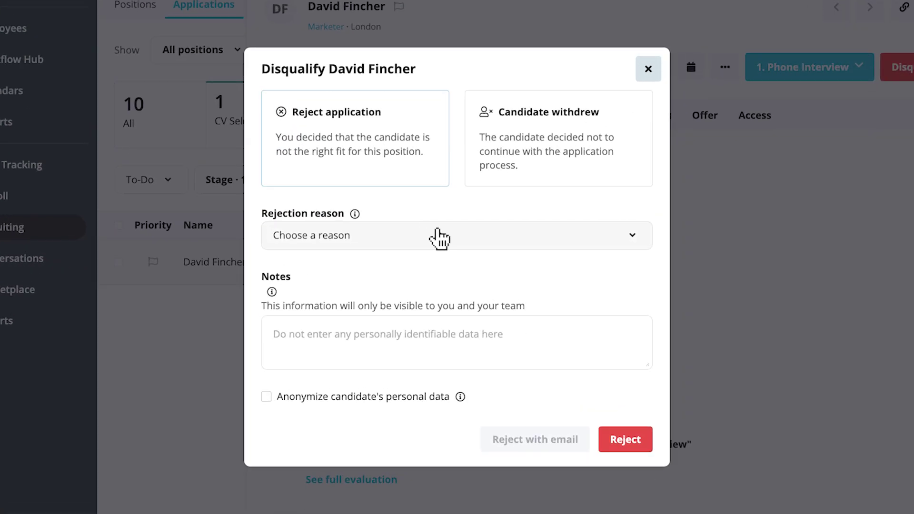
# Reject the first applicant for unaffordable salary expectations
pyautogui.click(440, 241)
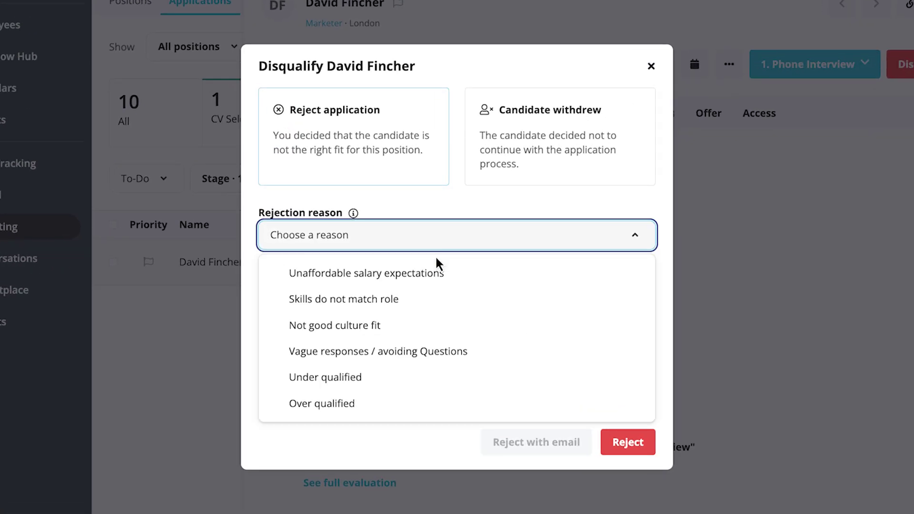
pyautogui.click(440, 268)
pyautogui.click(647, 438)
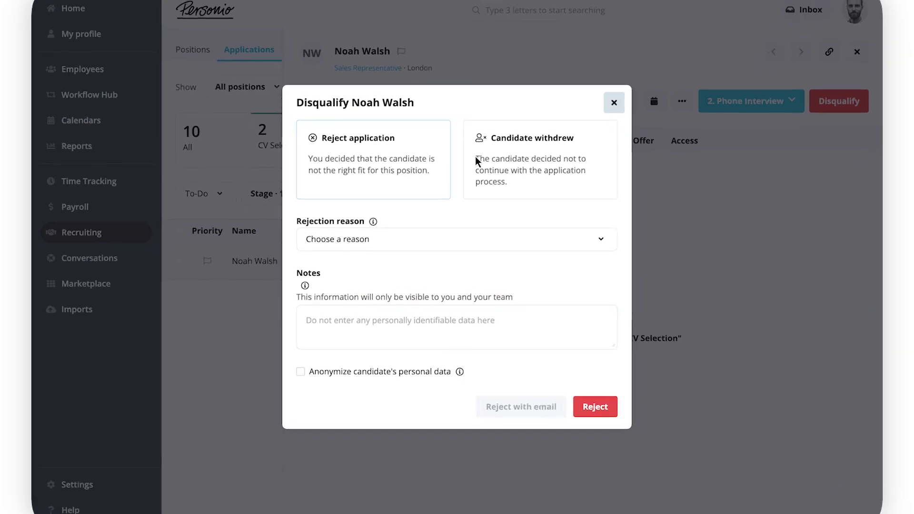
# Disqualify the next candidate as withdrawn because the role did not meet expectations
pyautogui.click(476, 157)
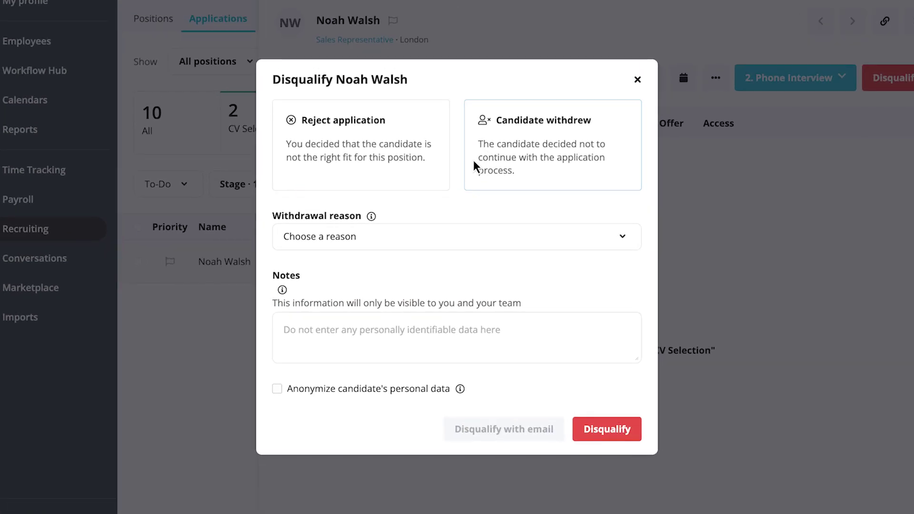
pyautogui.click(439, 236)
pyautogui.click(438, 272)
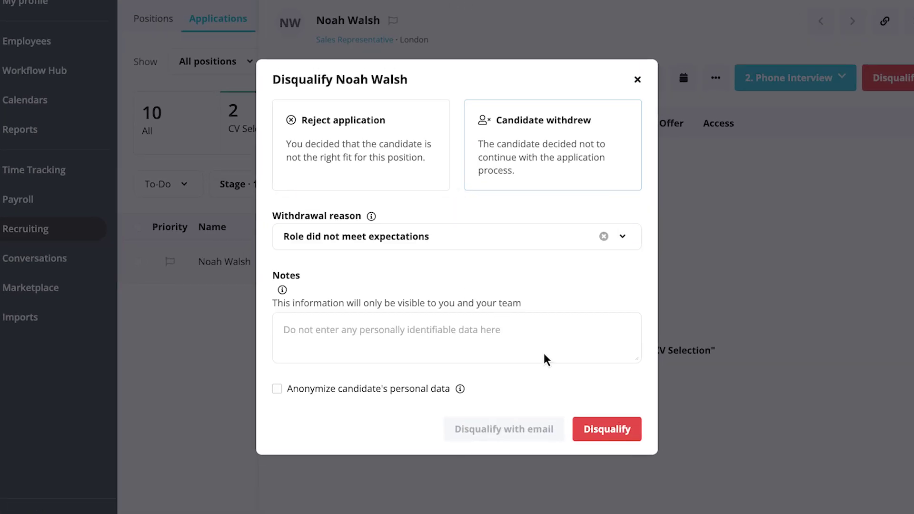
pyautogui.click(593, 429)
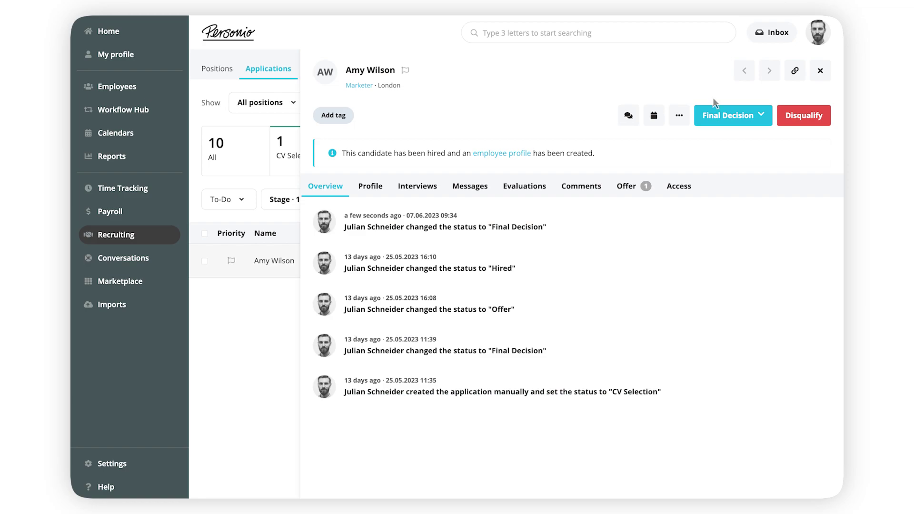
# Move the Marketer applicant to Offer, record the offer as accepted, and hire them
pyautogui.click(713, 111)
pyautogui.click(714, 156)
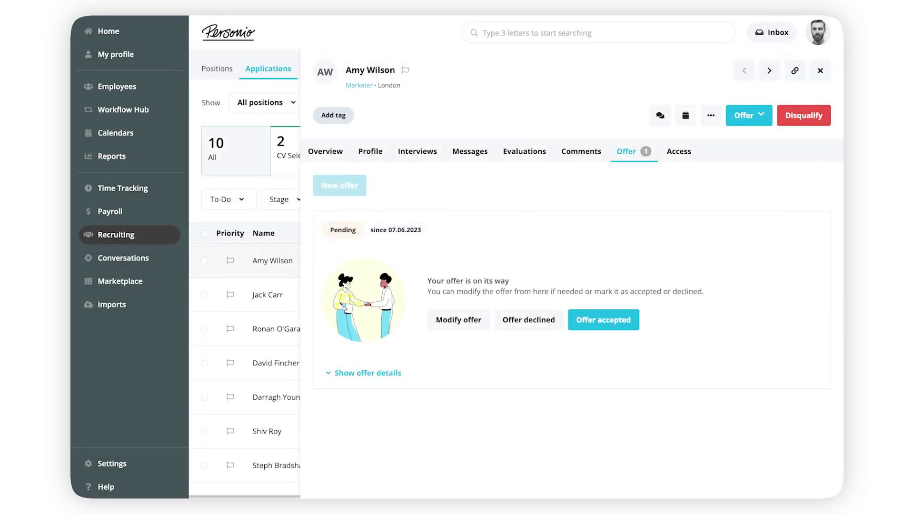
pyautogui.click(634, 320)
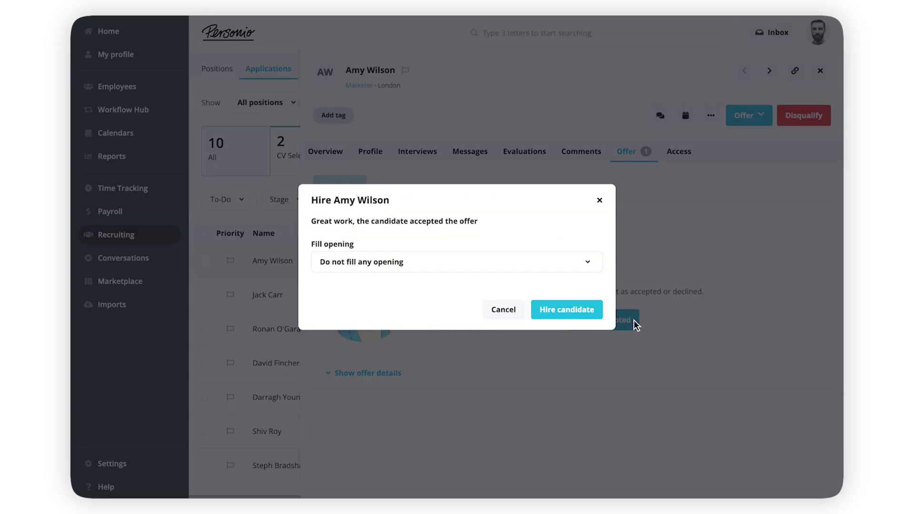
pyautogui.click(601, 312)
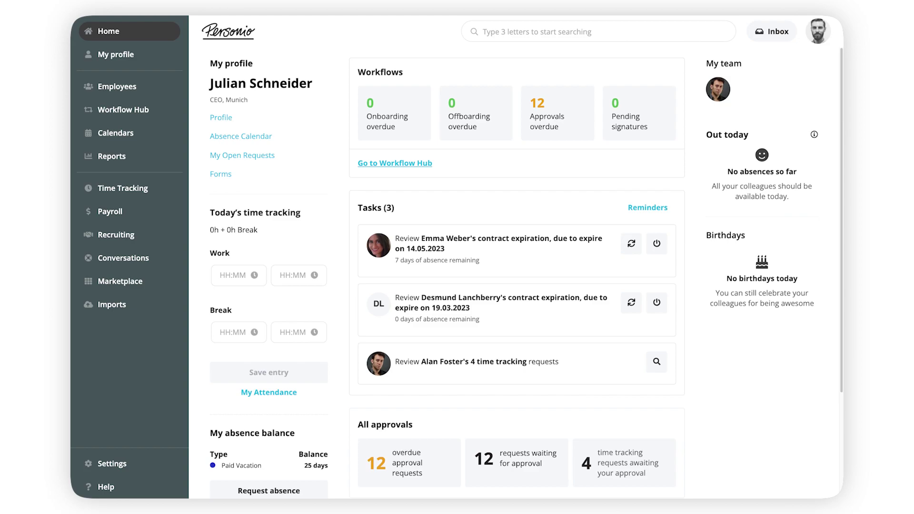
# Add a recruiting stage named '1st Phone Interview' in Settings > Recruiting > Stages
pyautogui.click(158, 462)
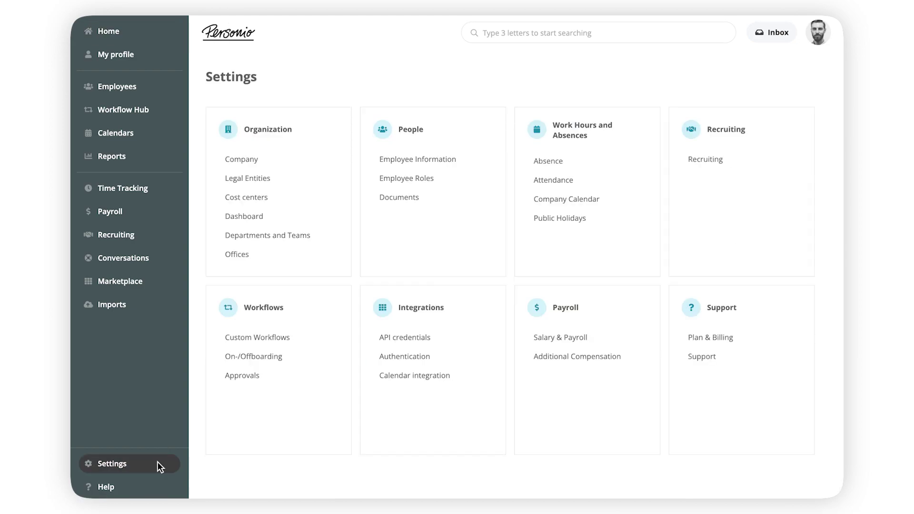
pyautogui.click(734, 160)
pyautogui.click(315, 103)
pyautogui.click(316, 153)
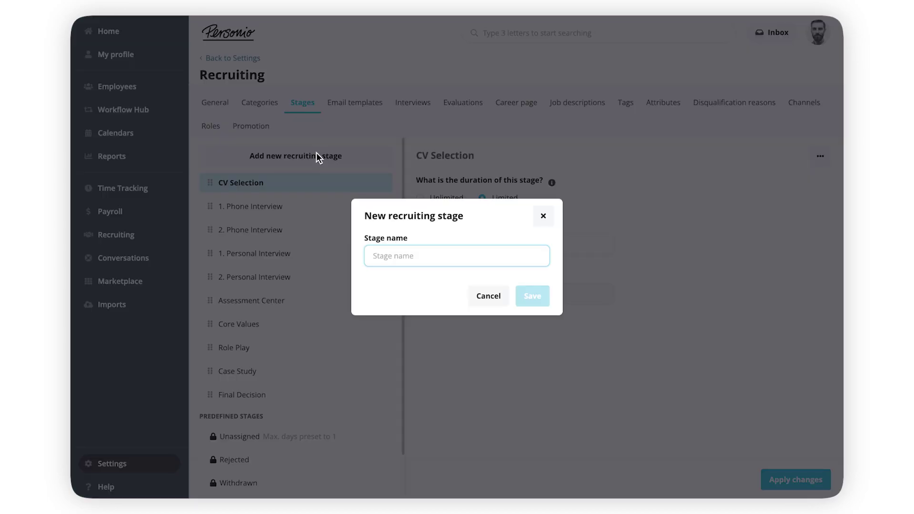
pyautogui.click(371, 256)
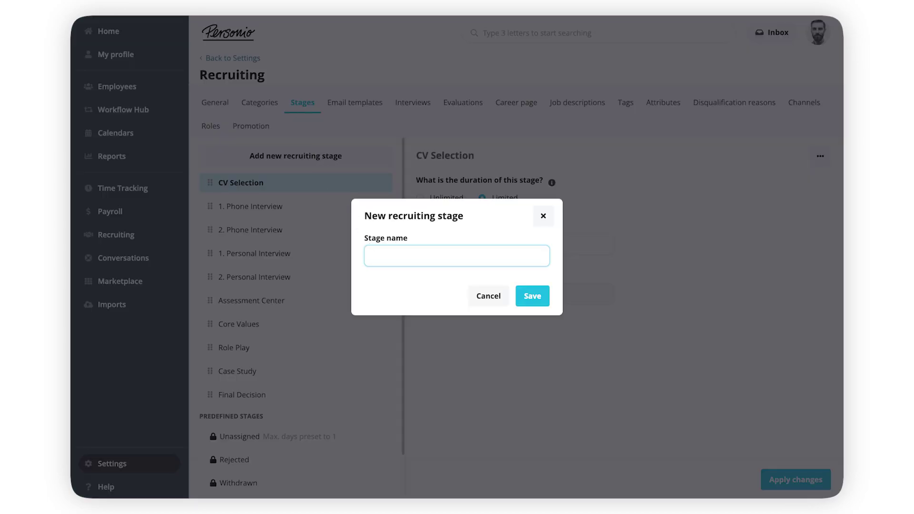
pyautogui.write('1st Phone Interview')
pyautogui.click(523, 295)
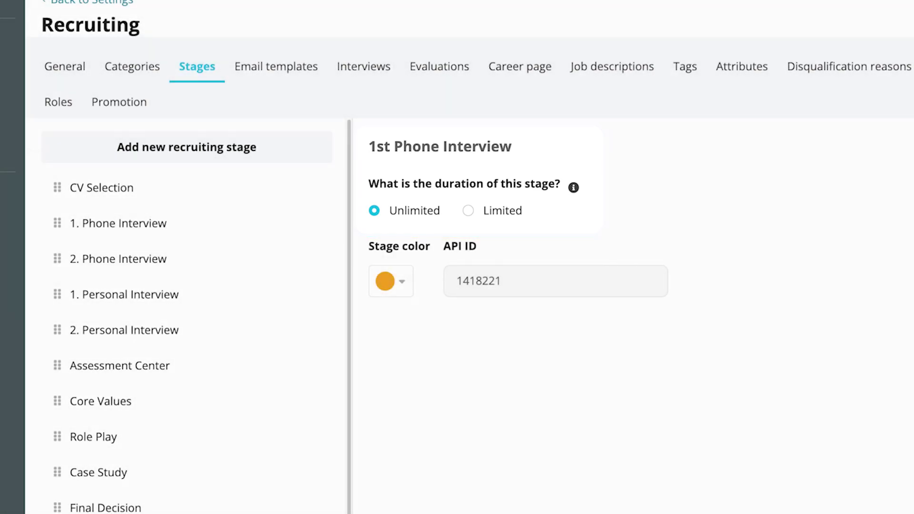
# Give 1st Phone Interview a 7-day maximum and purple colour, then move it below CV Selection
pyautogui.click(469, 211)
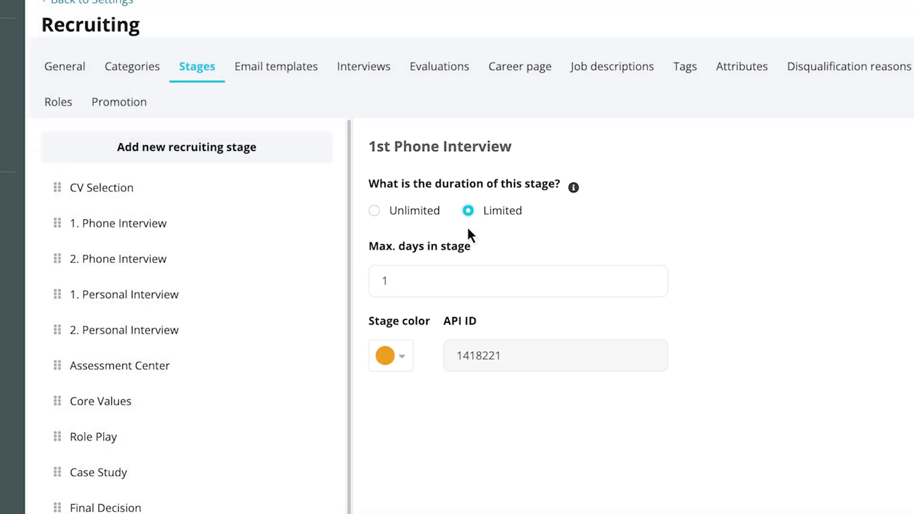
pyautogui.click(468, 277)
pyautogui.press('BackSpace')
pyautogui.write('7')
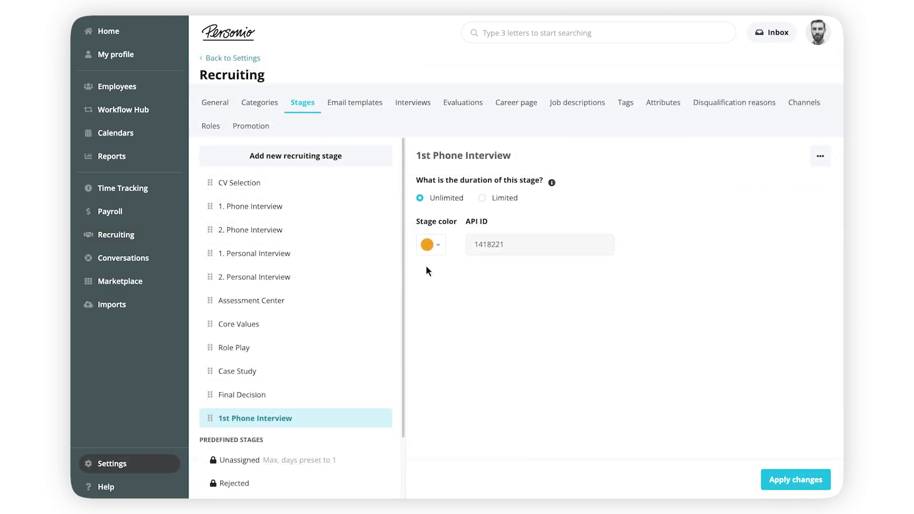
pyautogui.click(429, 246)
pyautogui.click(482, 296)
pyautogui.click(776, 479)
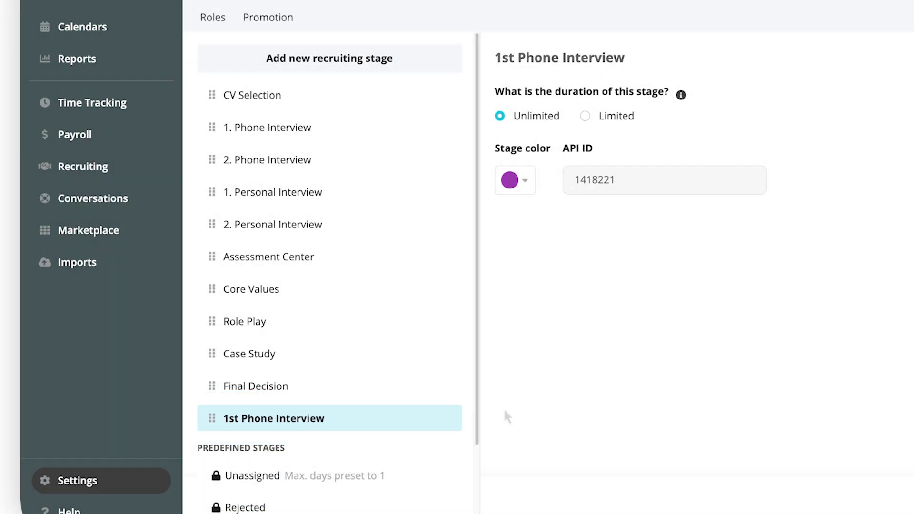
pyautogui.moveTo(212, 418); pyautogui.dragTo(212, 124)
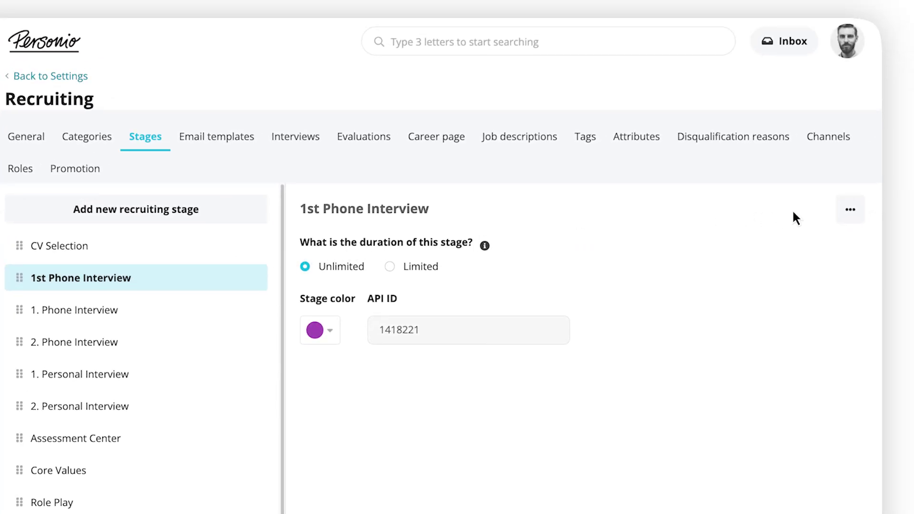
# Permanently delete the 1st Phone Interview stage
pyautogui.click(847, 209)
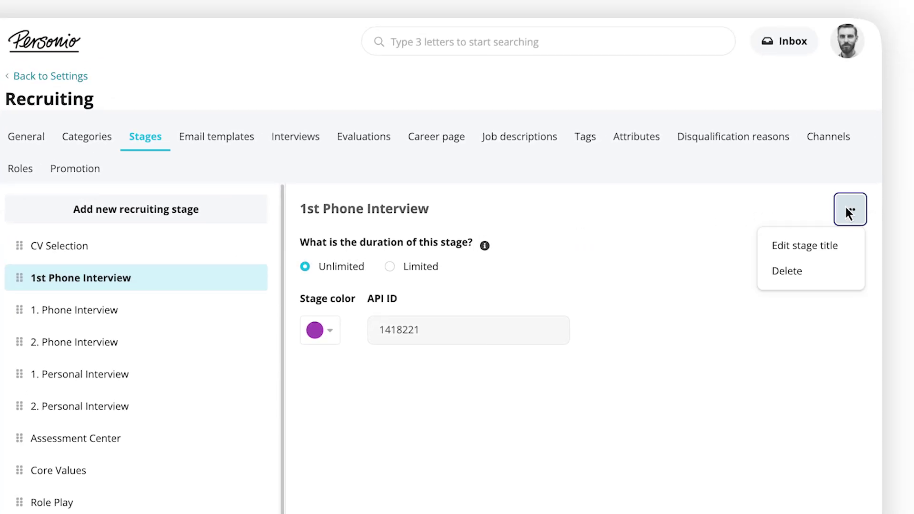
pyautogui.click(846, 272)
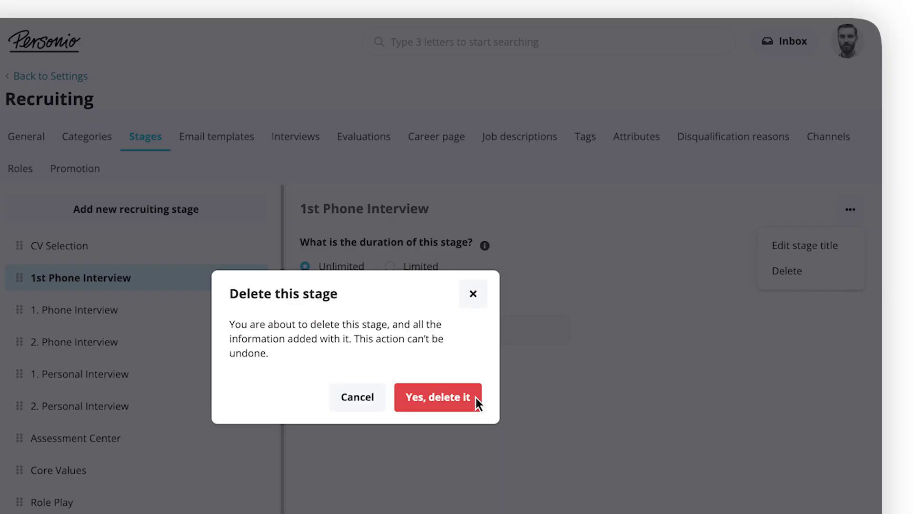
pyautogui.click(437, 397)
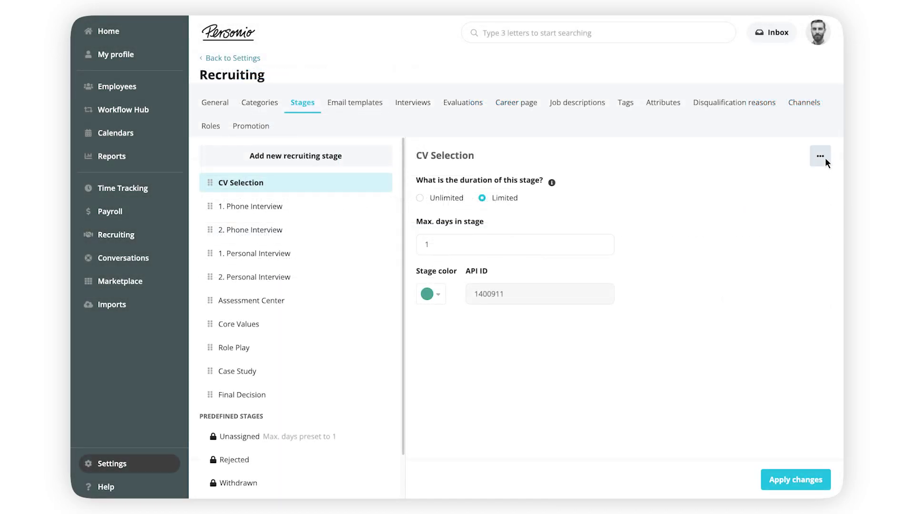
# Rename the CV Selection stage to 'Screening'
pyautogui.click(825, 158)
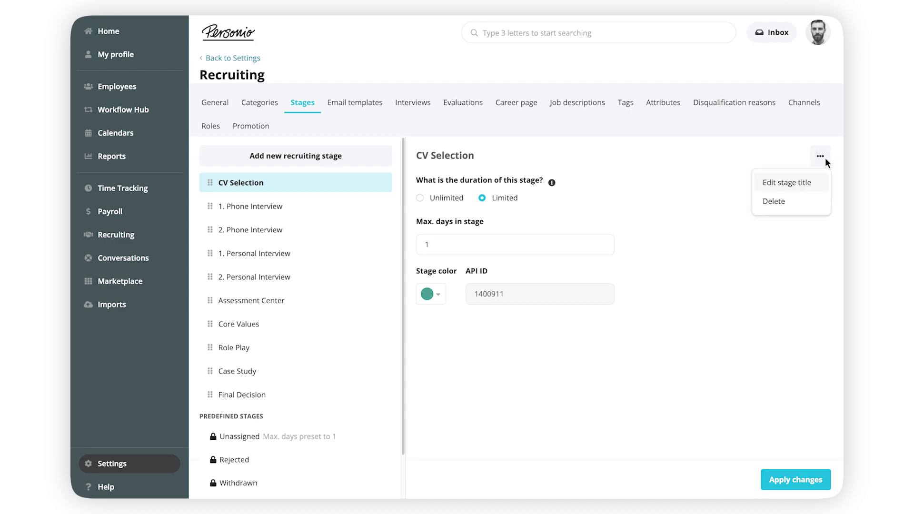
pyautogui.click(825, 182)
pyautogui.tripleClick(486, 254)
pyautogui.write('Screening')
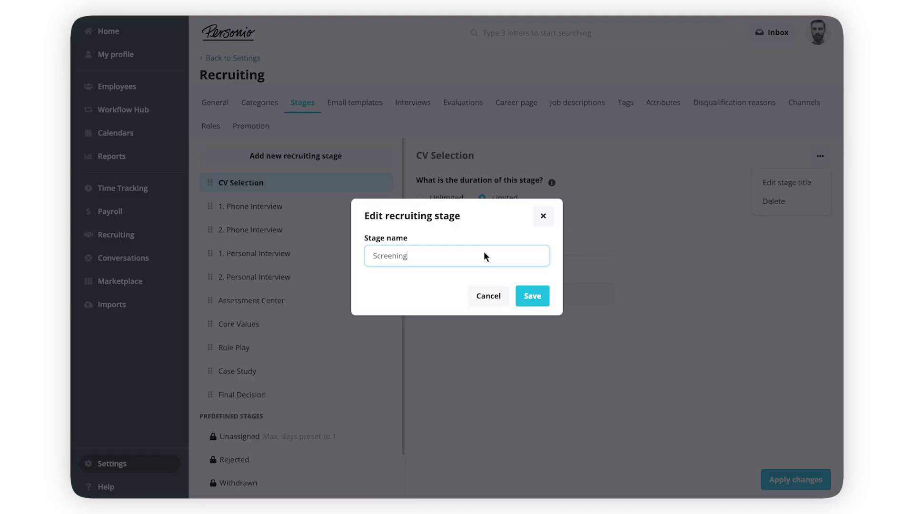
pyautogui.click(533, 295)
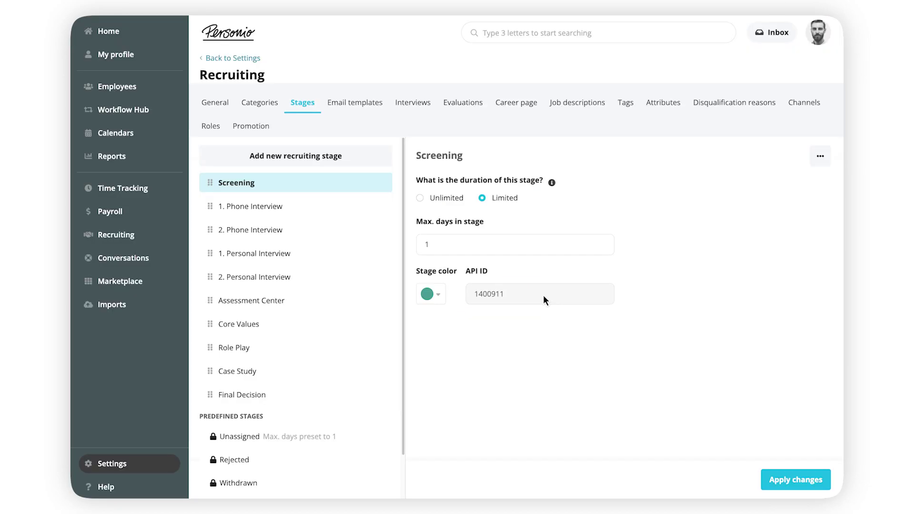
# Give the Screening stage an orange colour and a 5-day maximum, and save
pyautogui.click(446, 294)
pyautogui.click(502, 367)
pyautogui.click(437, 244)
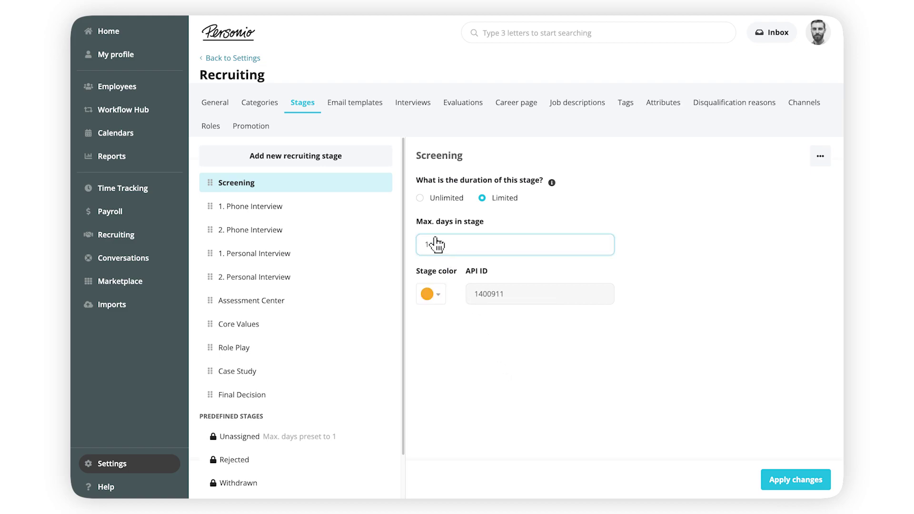
pyautogui.press('BackSpace')
pyautogui.write('5')
pyautogui.click(796, 479)
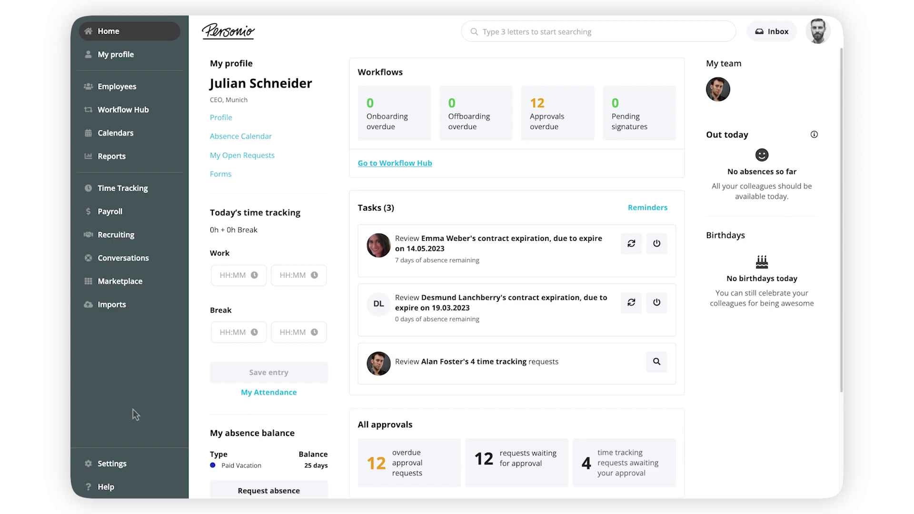
# Create a recruiting category named 'Sales representative'
pyautogui.click(133, 462)
pyautogui.click(706, 158)
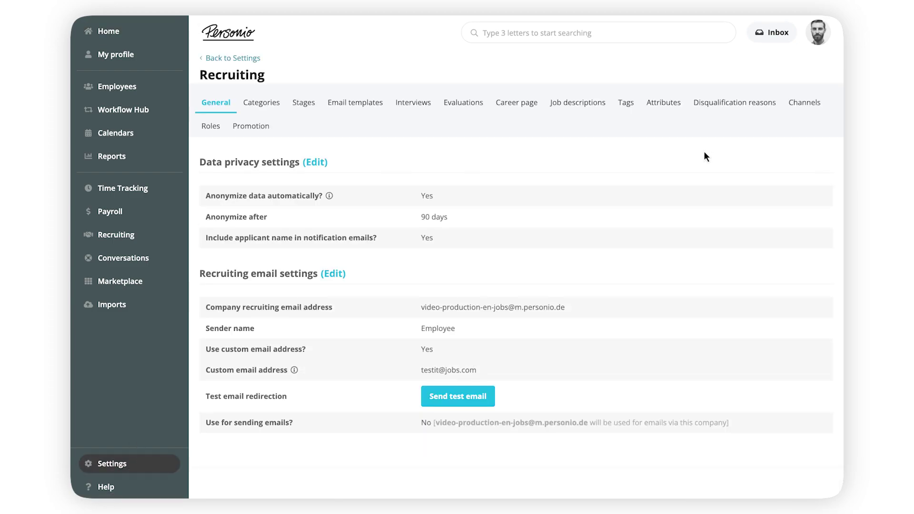
pyautogui.click(278, 102)
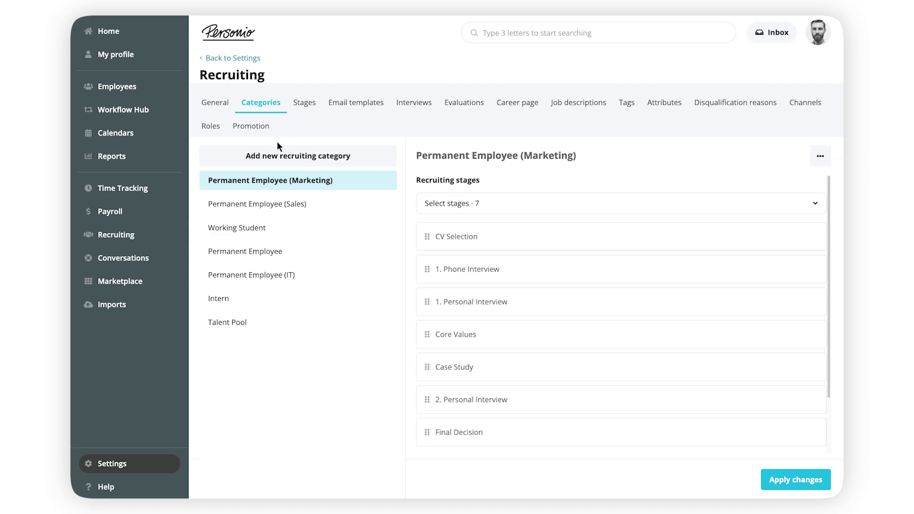
pyautogui.click(277, 155)
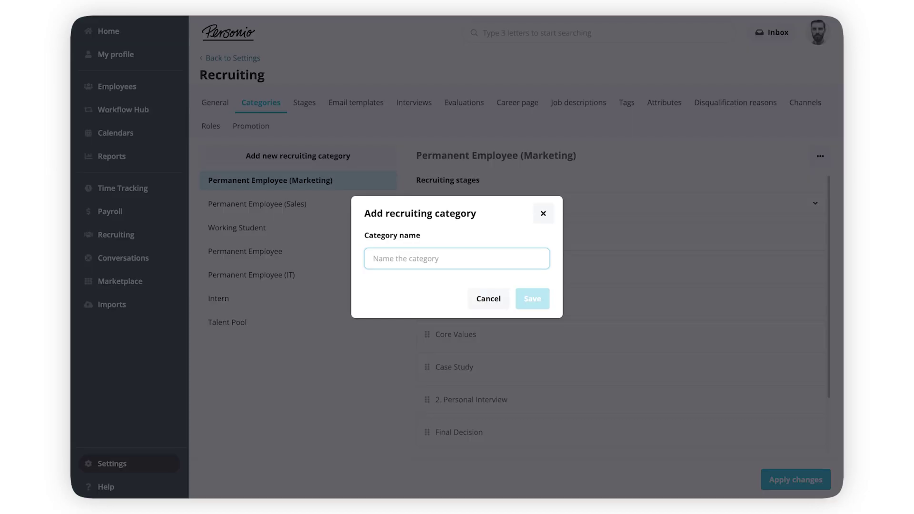
pyautogui.write('Sales representative')
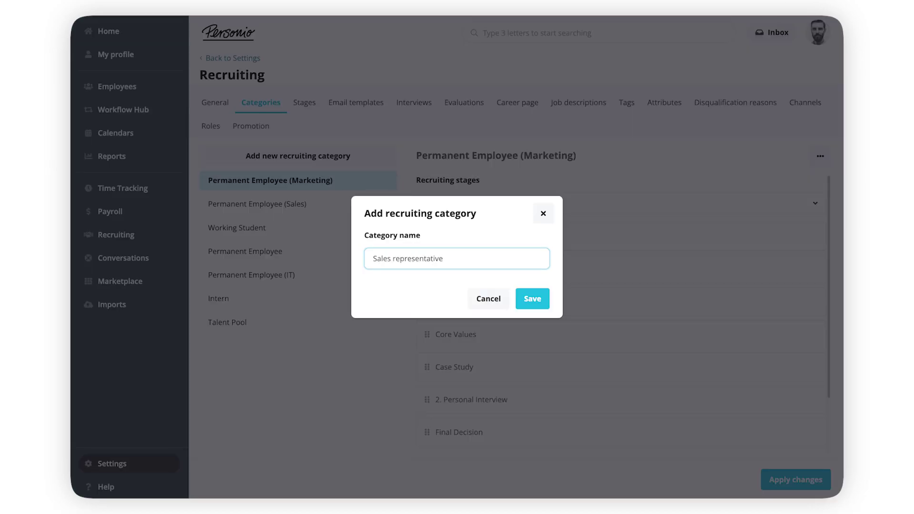
pyautogui.click(543, 303)
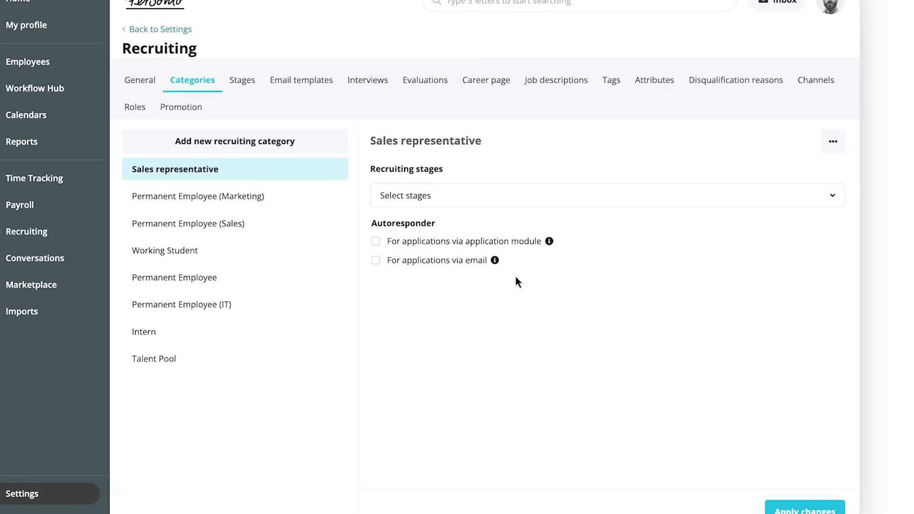
# Assign seven stages, CV Selection through Final Decision, with Role Play ahead of 1. Personal Interview
pyautogui.click(480, 185)
pyautogui.click(322, 273)
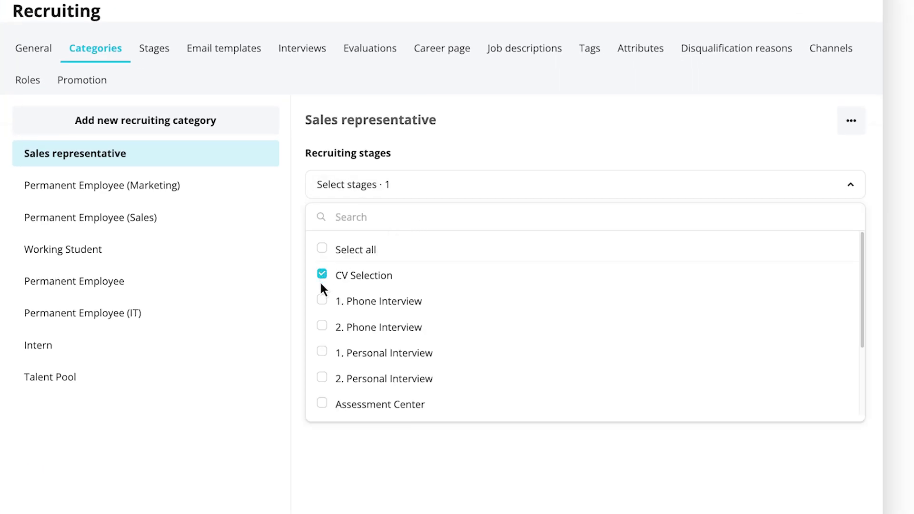
pyautogui.click(322, 298)
pyautogui.click(322, 322)
pyautogui.scroll(-2, 322, 329)
pyautogui.click(322, 376)
pyautogui.click(322, 299)
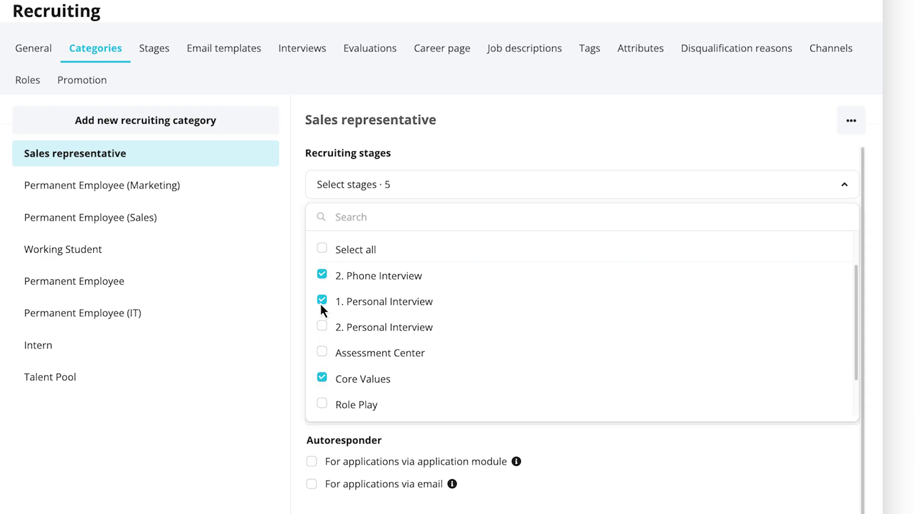
pyautogui.click(322, 403)
pyautogui.scroll(-2, 322, 404)
pyautogui.click(322, 403)
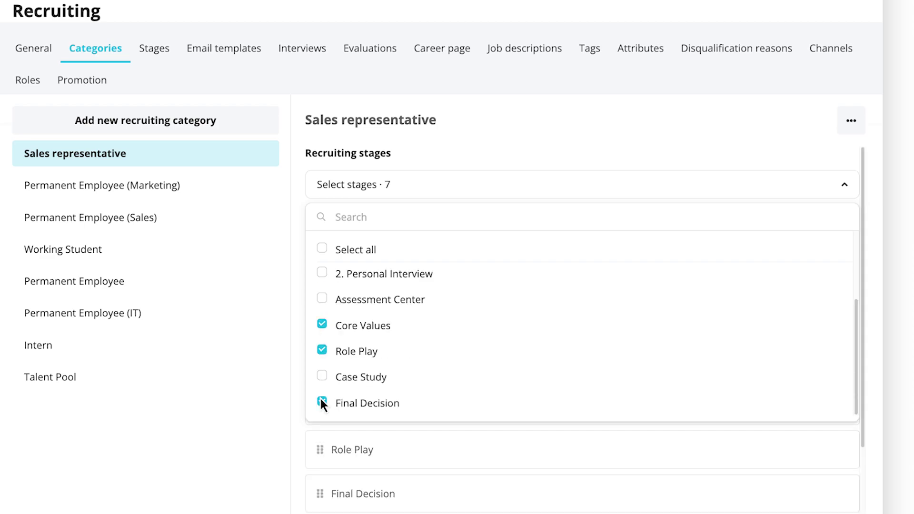
pyautogui.press('Escape')
pyautogui.moveTo(320, 446); pyautogui.dragTo(317, 406)
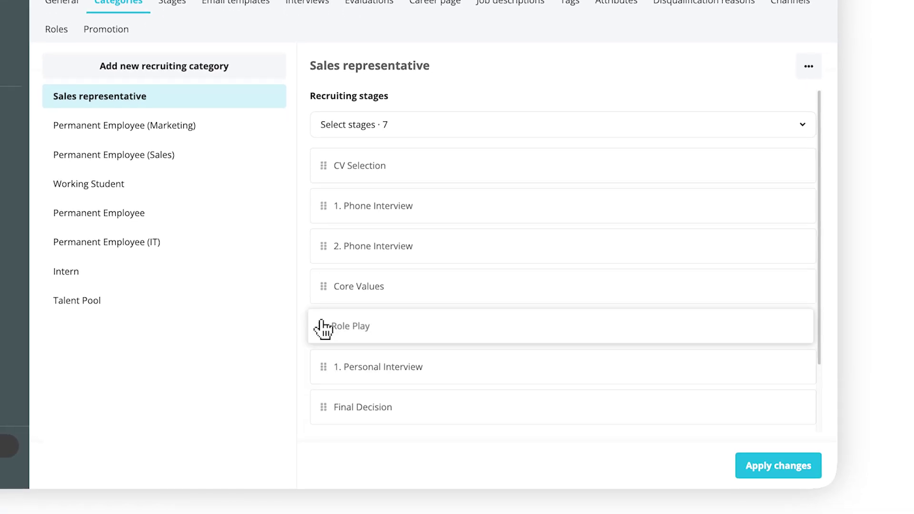
pyautogui.scroll(-2, 564, 261)
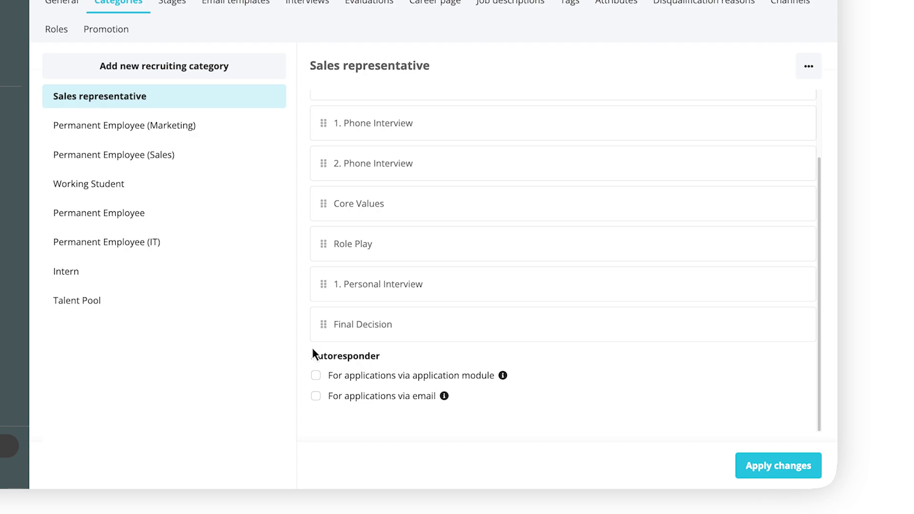
# Enable the autoresponder for email applications using the EN - Application received template
pyautogui.click(316, 375)
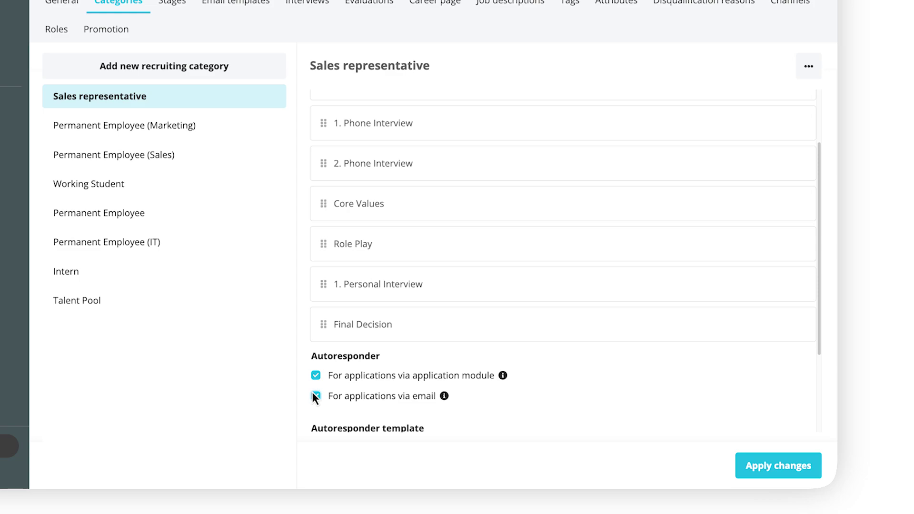
pyautogui.scroll(-3, 313, 393)
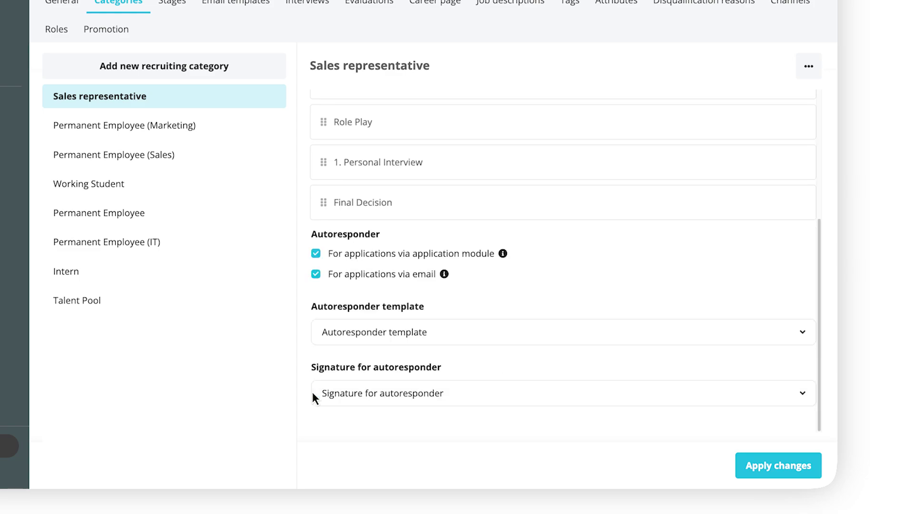
pyautogui.click(433, 332)
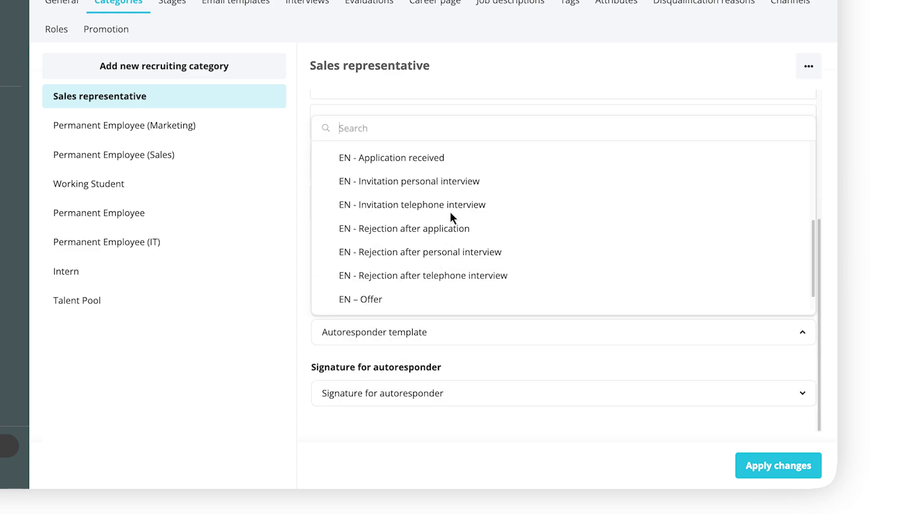
pyautogui.click(459, 151)
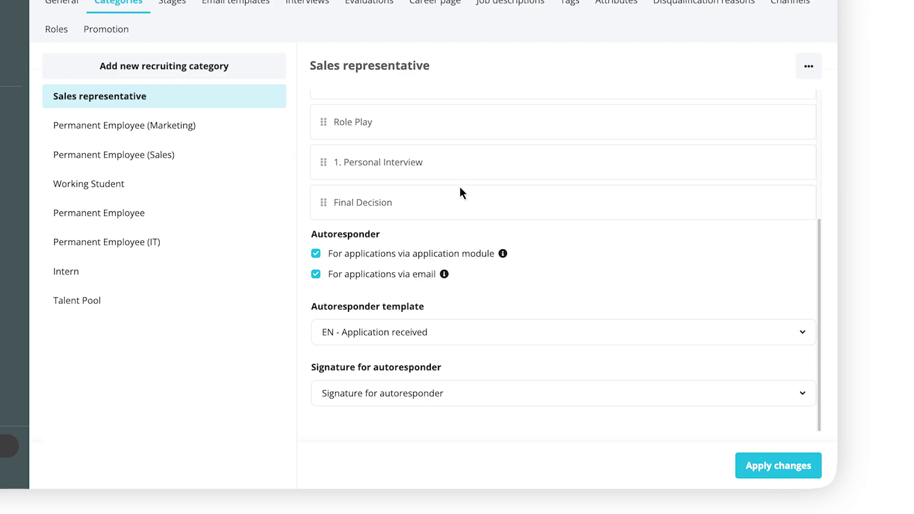
pyautogui.click(461, 395)
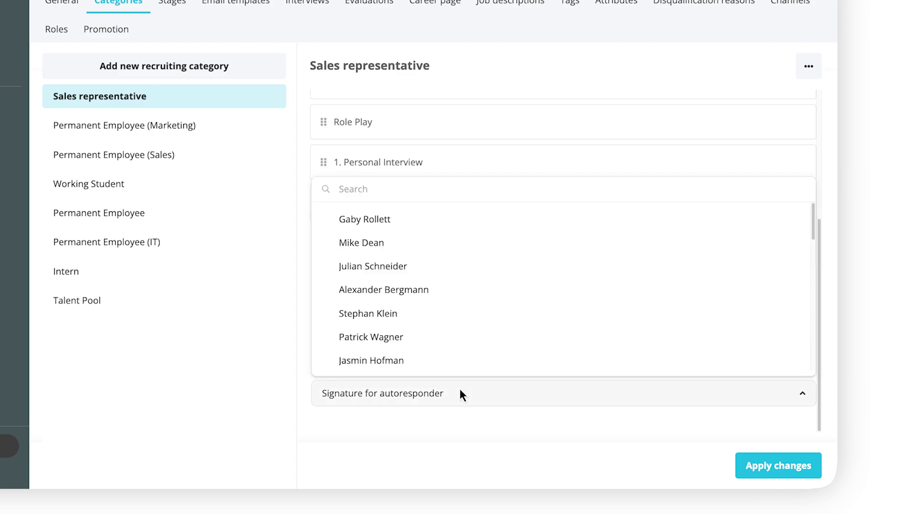
pyautogui.write('j')
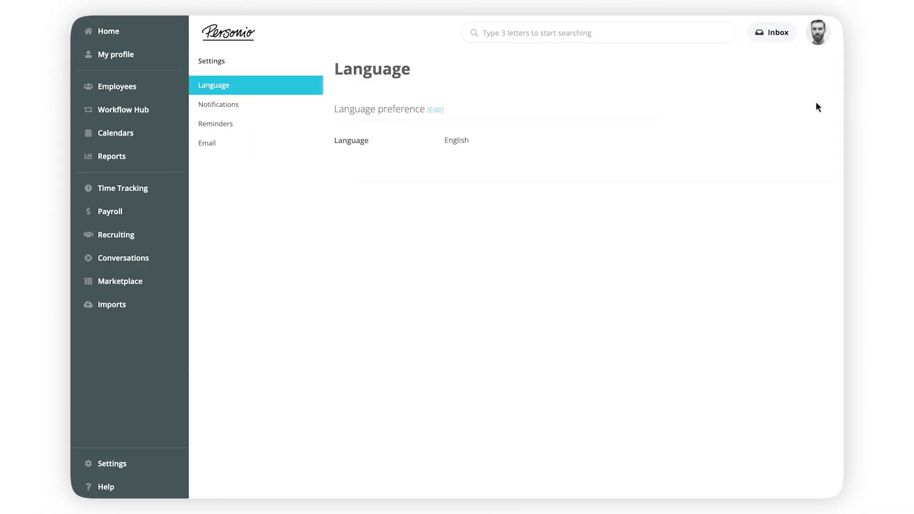
# Save a personal email signature and apply it to the Sales representative autoresponder
pyautogui.click(300, 142)
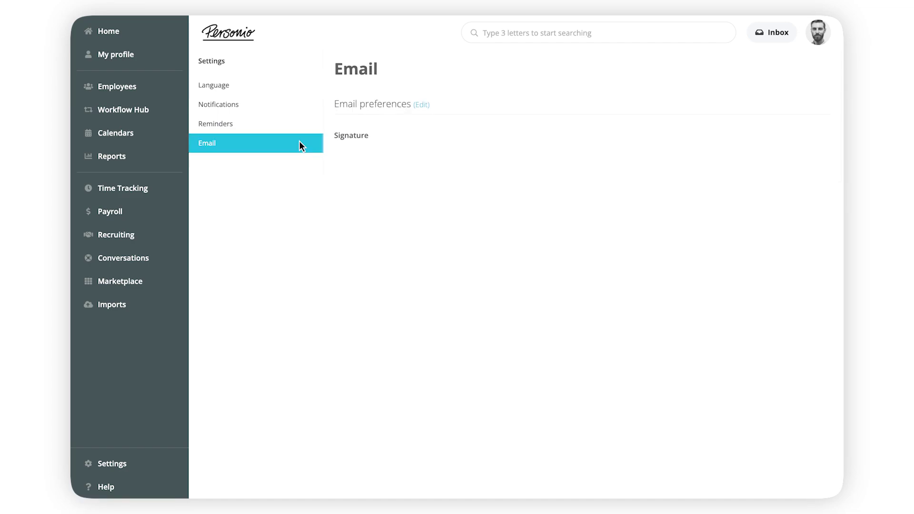
pyautogui.click(423, 103)
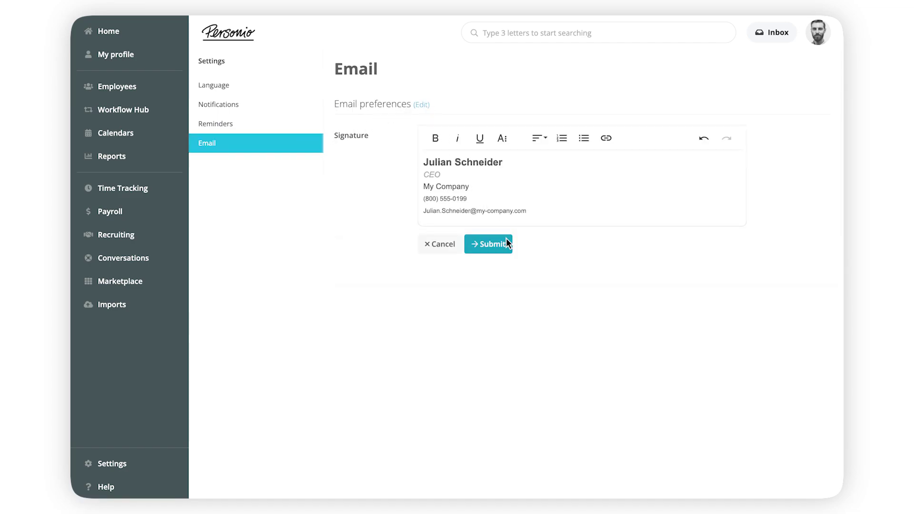
pyautogui.click(505, 242)
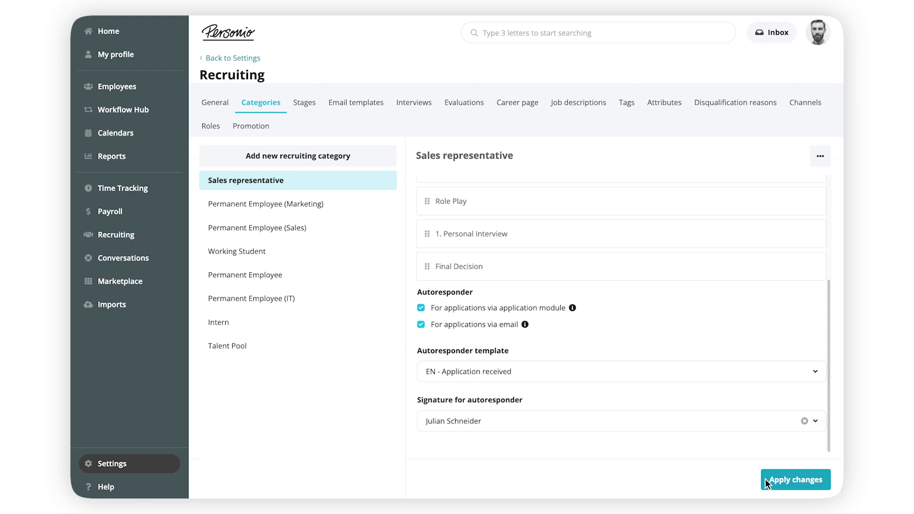
pyautogui.click(765, 479)
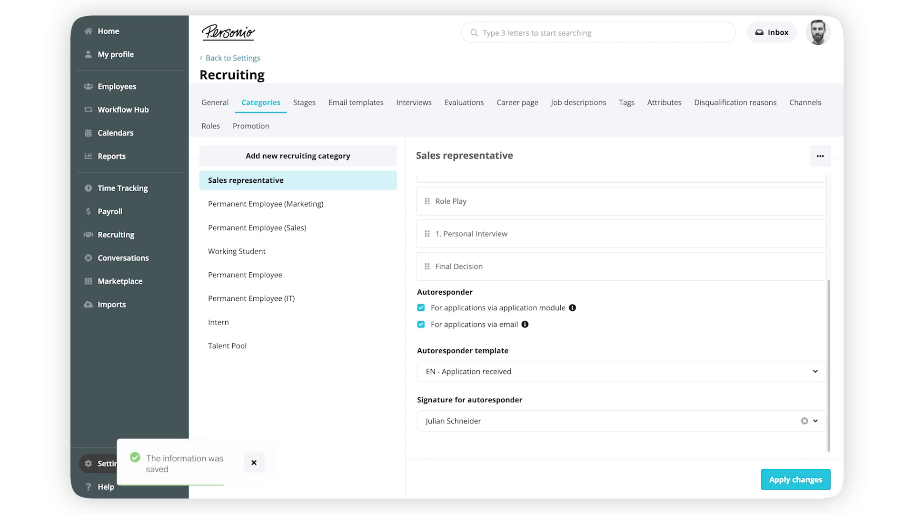